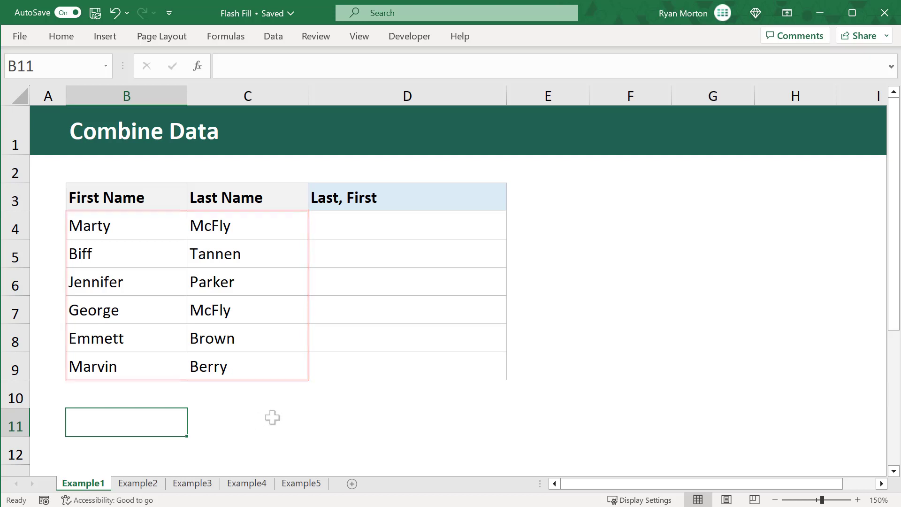
- Enter 'McFly, Marty' in D4 as the example, then Flash Fill the rest of the Last, First column
left_click(415, 197)
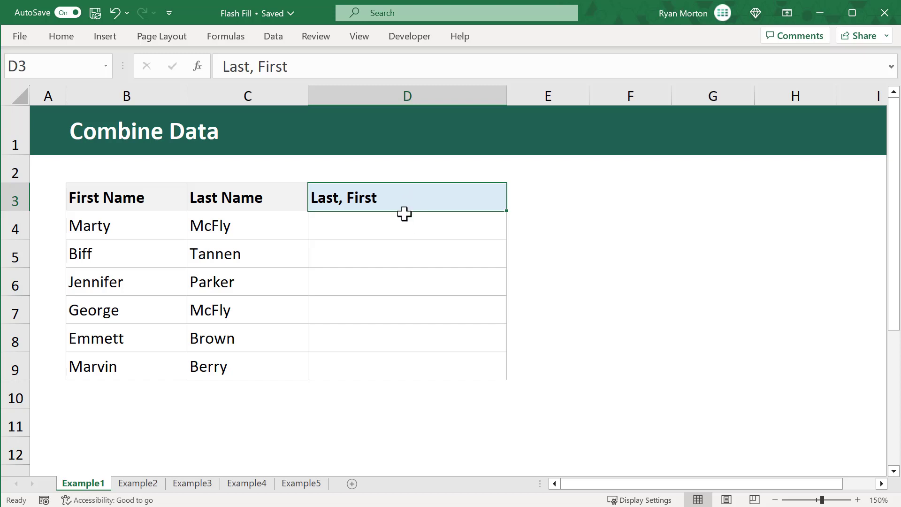
left_click(398, 227)
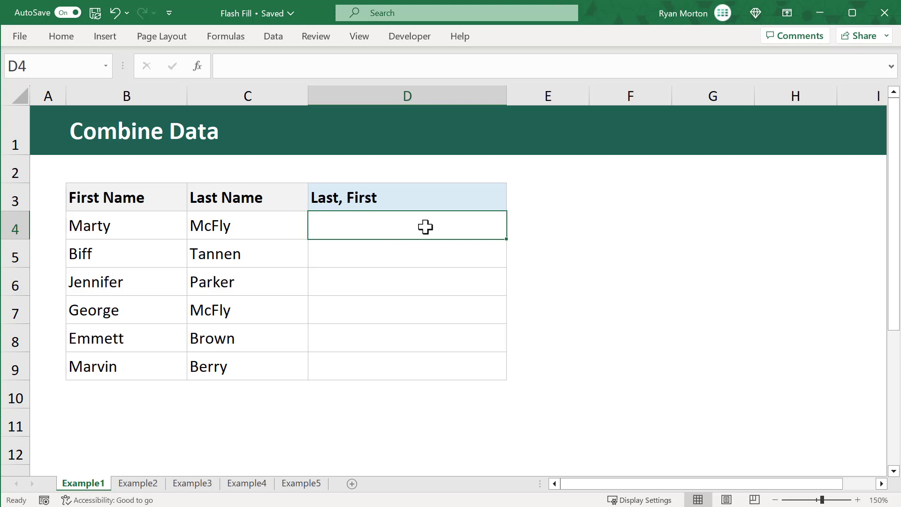
type("McFly")
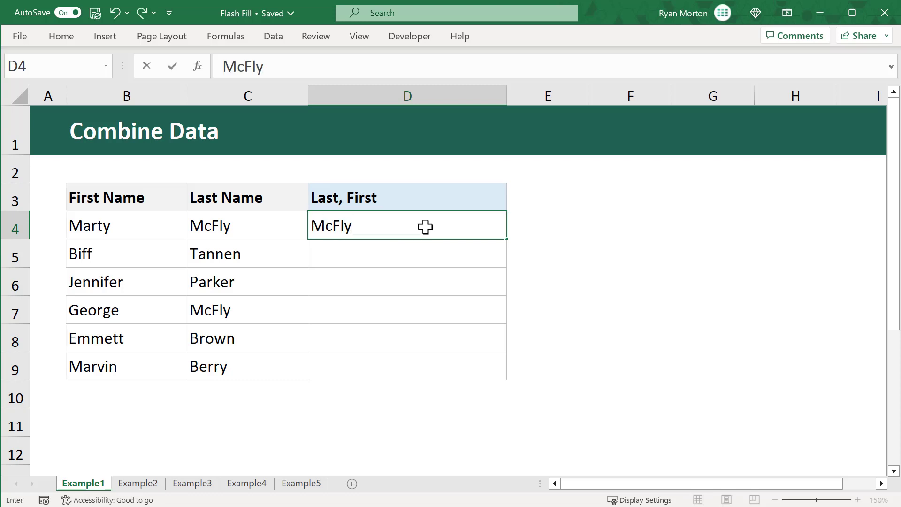
type(", Mart")
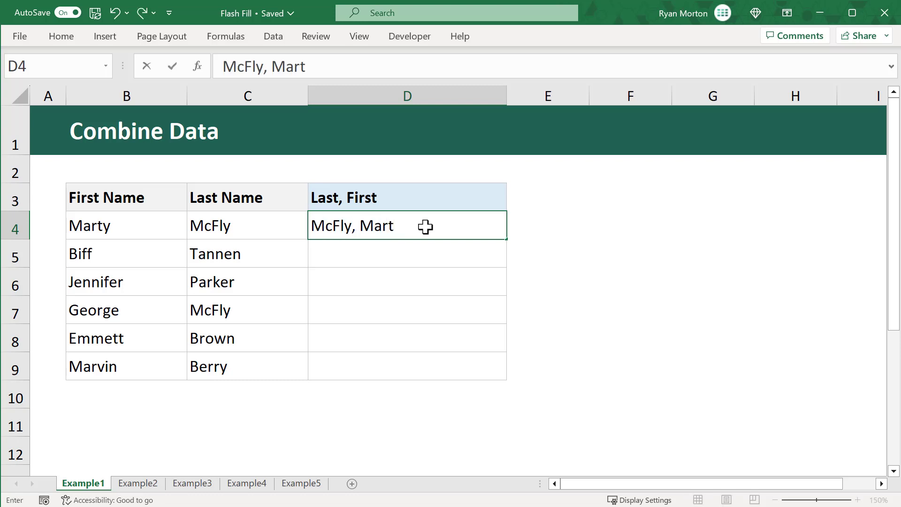
type("y")
key("ctrl+Return")
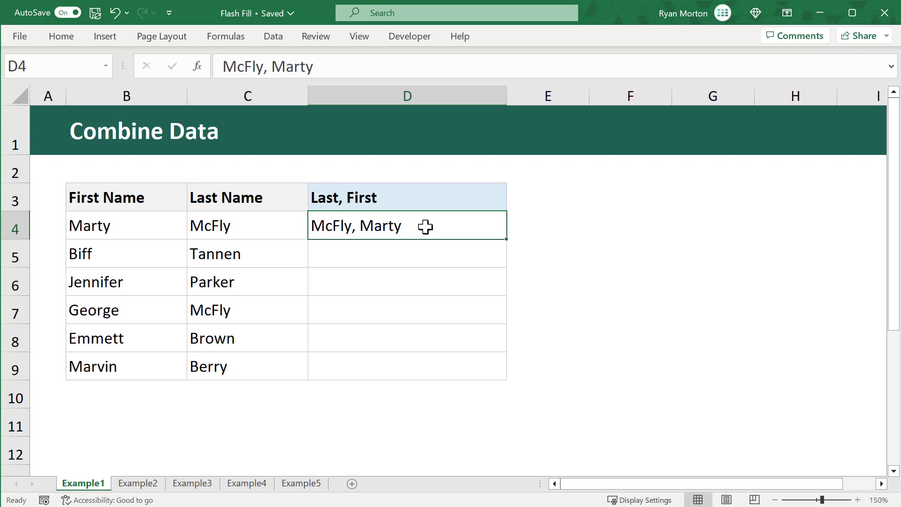
left_click(439, 255)
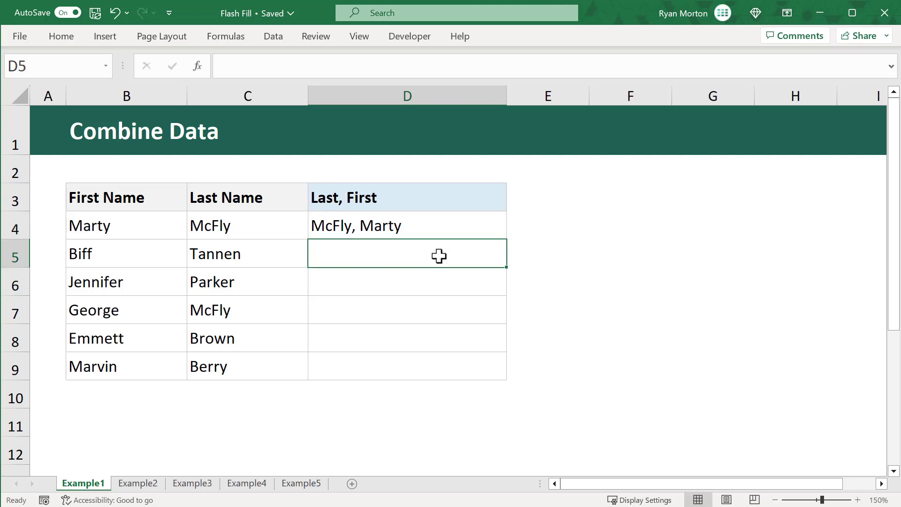
key("ctrl+e")
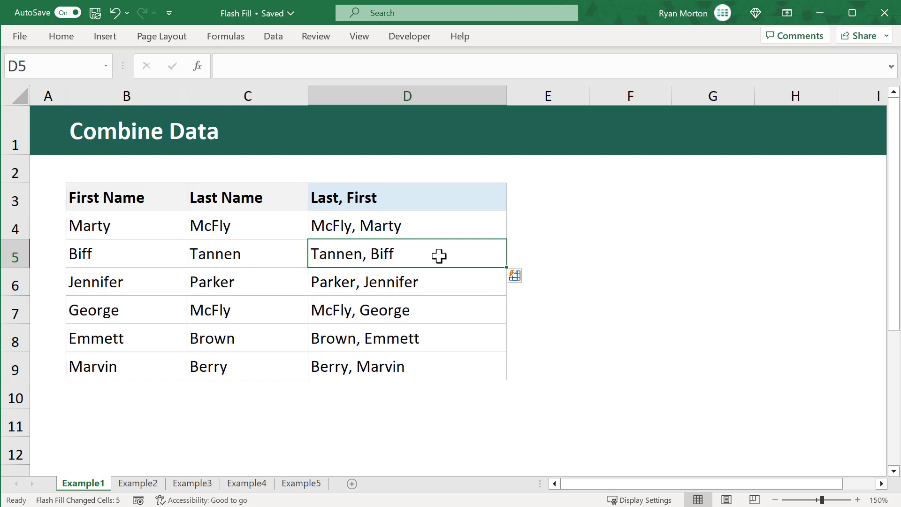
- Switch to the Example2 sheet and review the Hour, Minute, AM/PM and Time columns
left_click(155, 484)
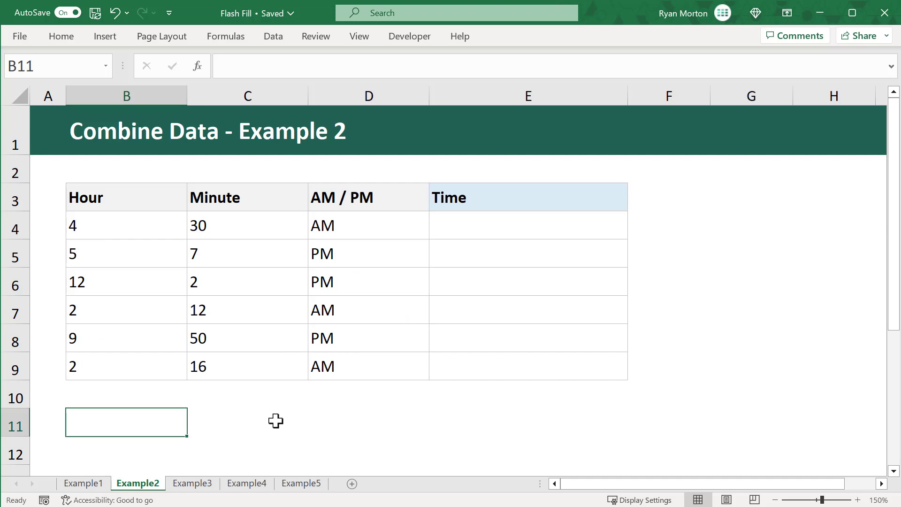
left_click(168, 202)
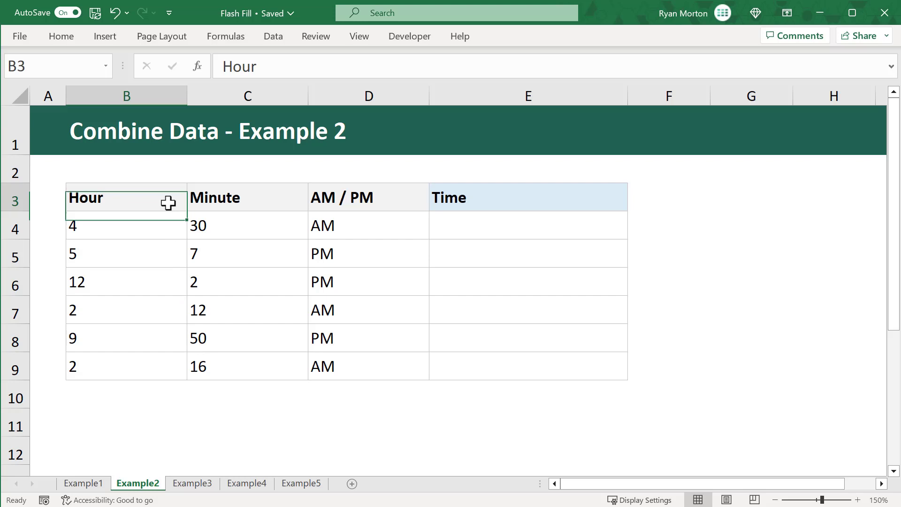
left_click(255, 192)
left_click(397, 196)
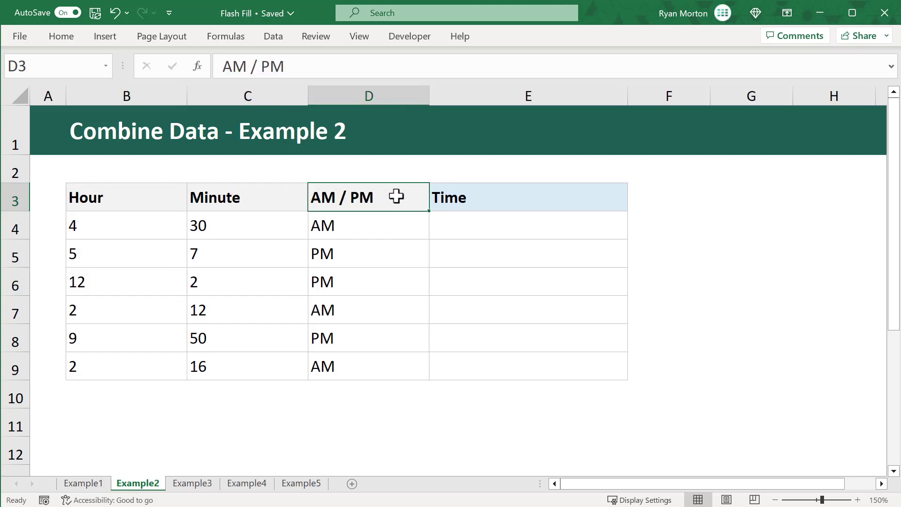
left_click(506, 197)
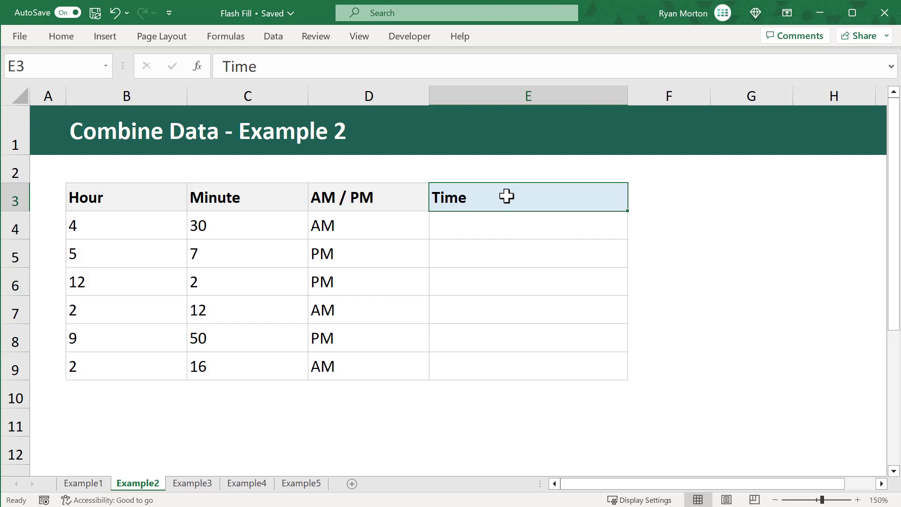
- Enter 4:30 AM in E4, then Flash Fill the remaining Time cells
left_click(511, 233)
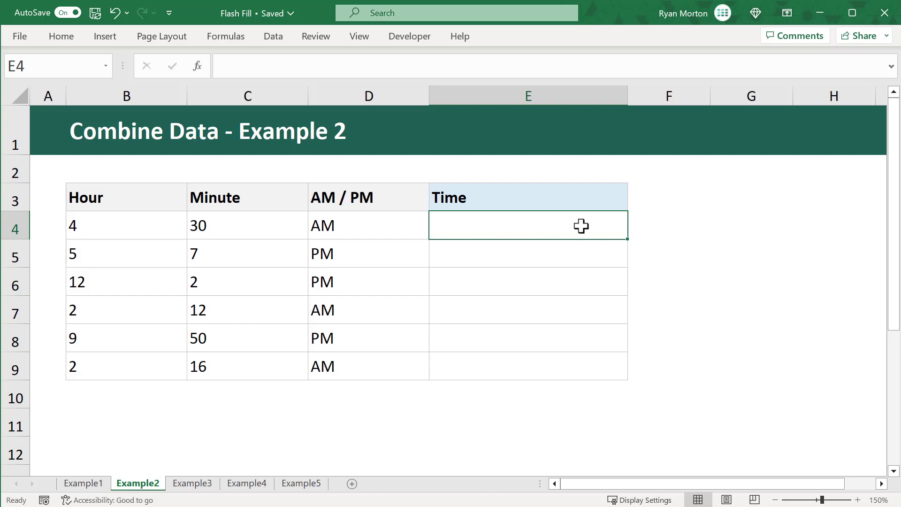
type("4:30")
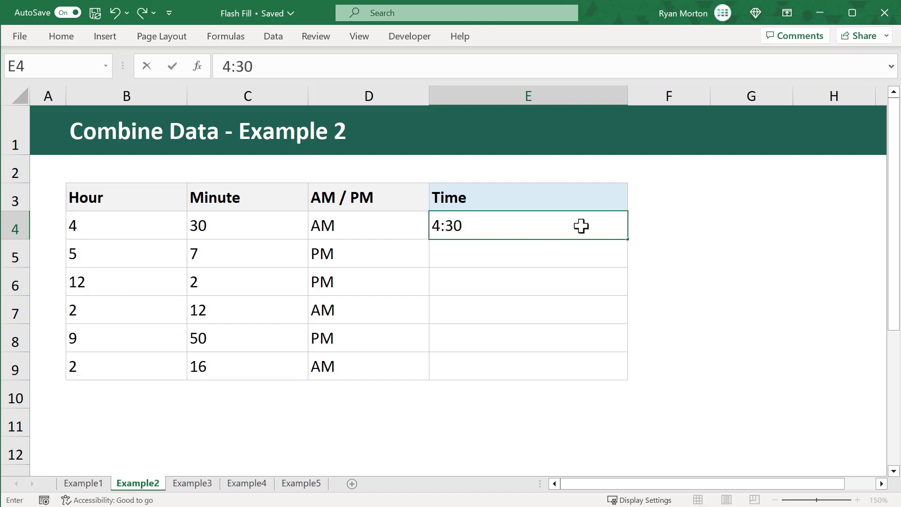
type(" AM")
key("ctrl+Return")
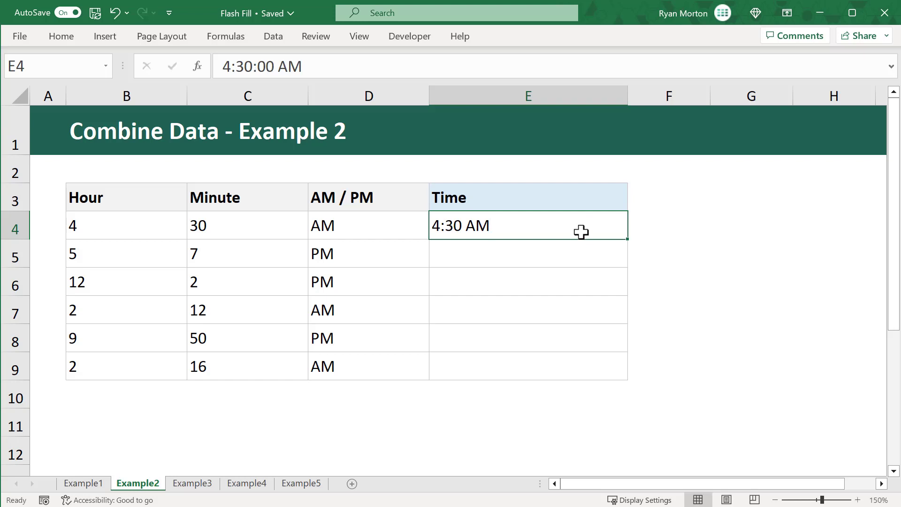
left_click(577, 255)
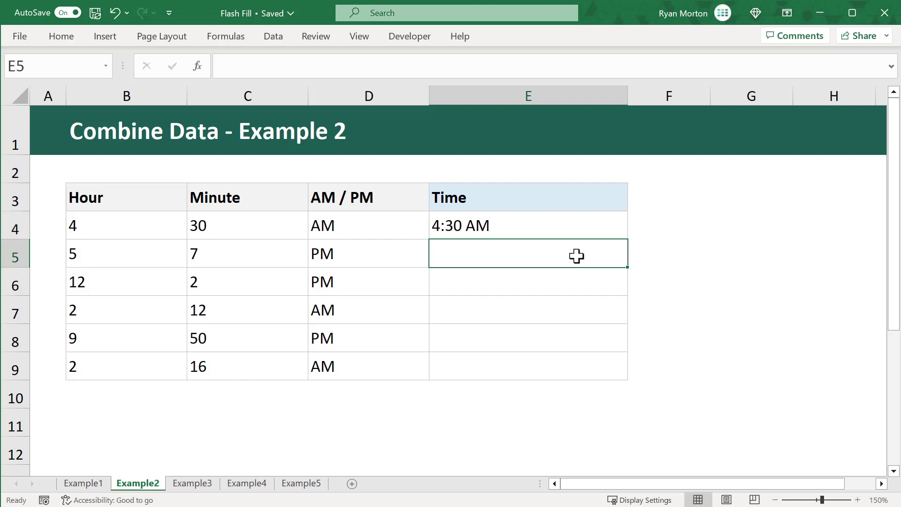
key("ctrl+e")
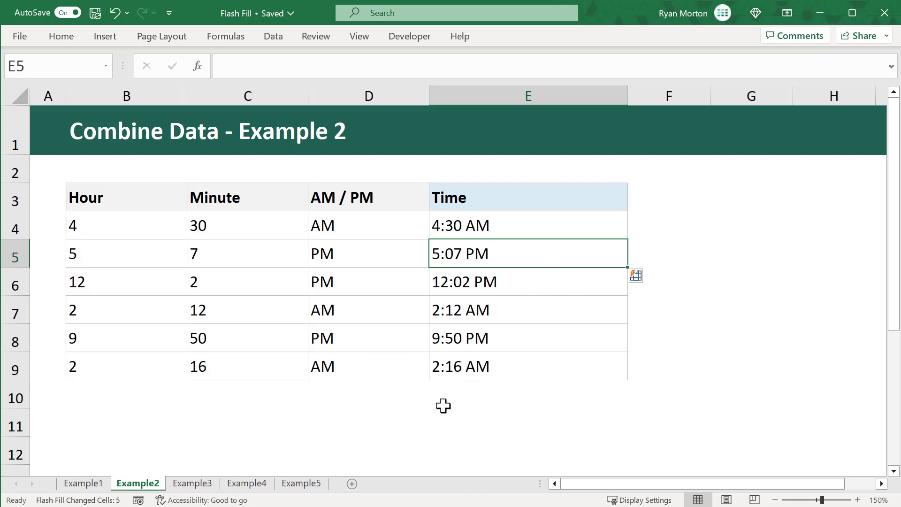
- Switch to the Example3 sheet and review the Full Address, Street, City, State and Zip columns
left_click(207, 484)
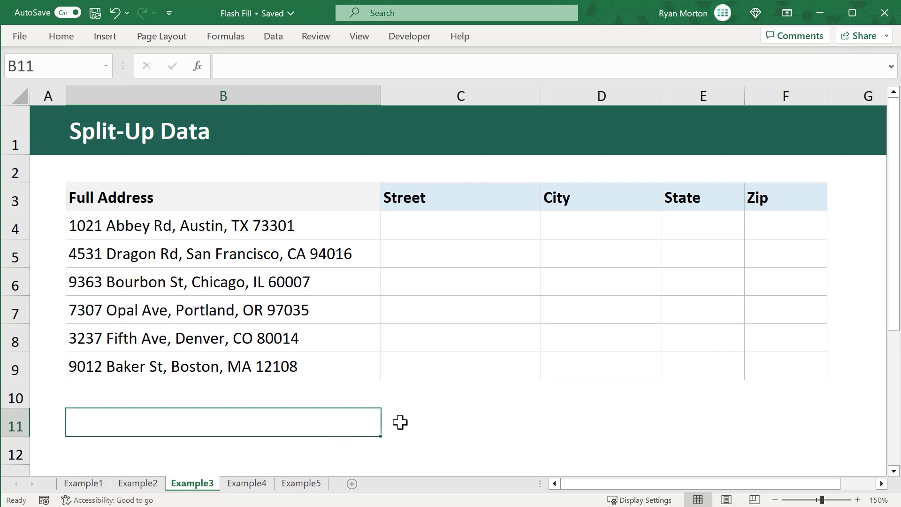
left_click(324, 198)
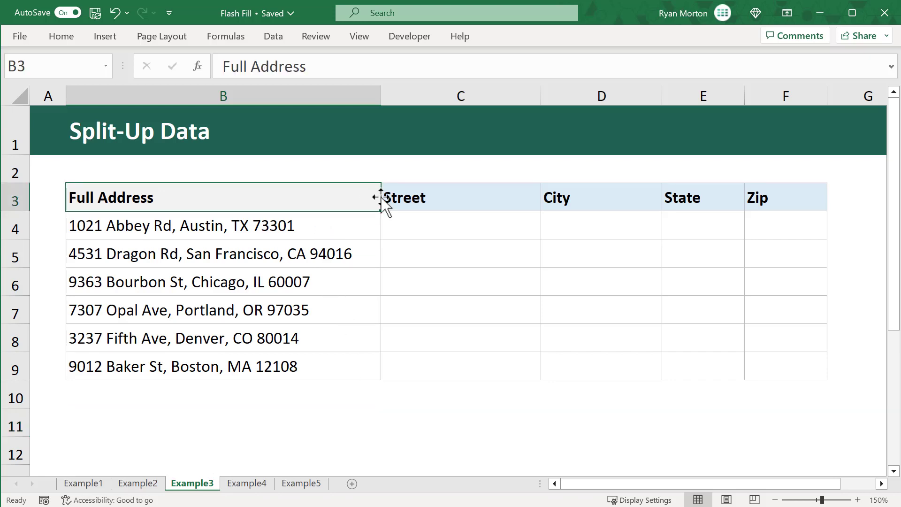
left_click(443, 197)
left_click(610, 197)
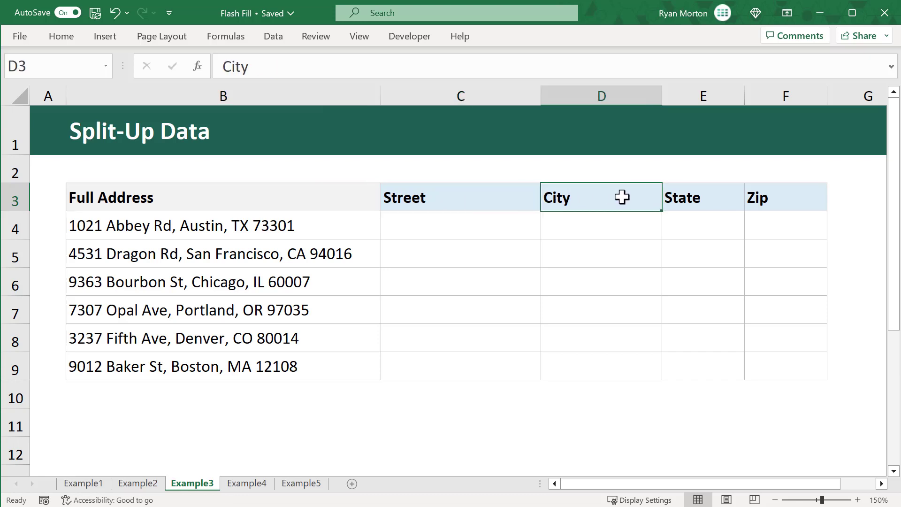
left_click(725, 198)
left_click(800, 197)
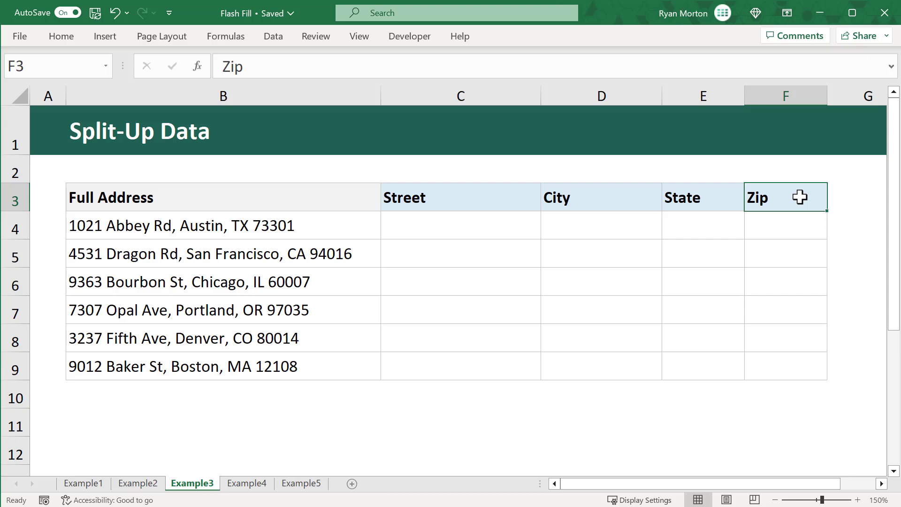
left_click(499, 232)
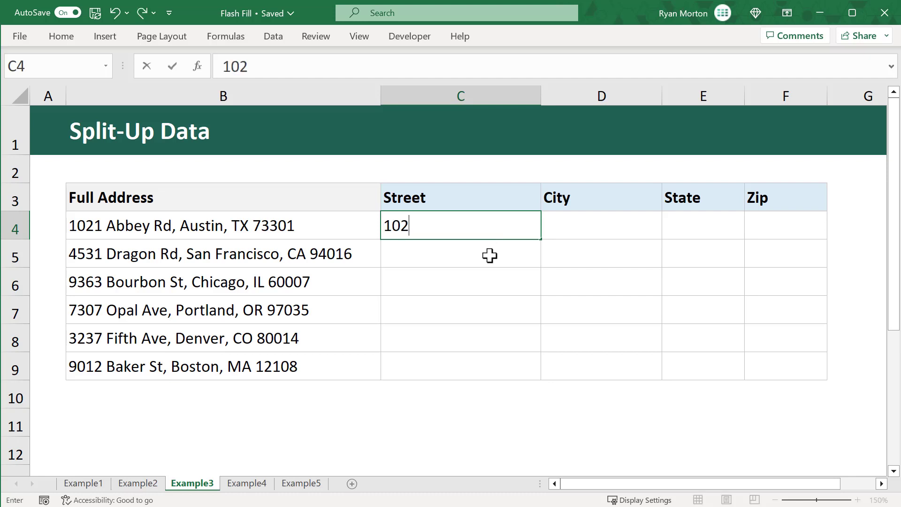
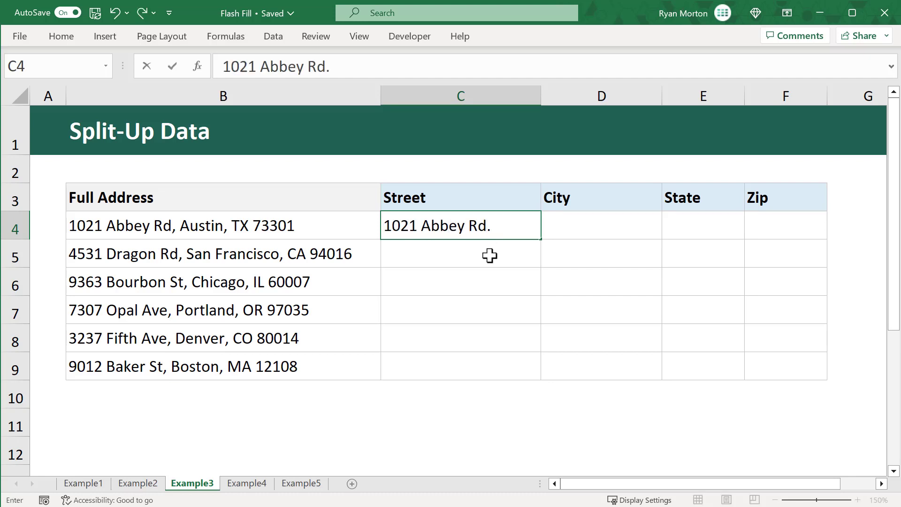
key("Tab")
type("Austin")
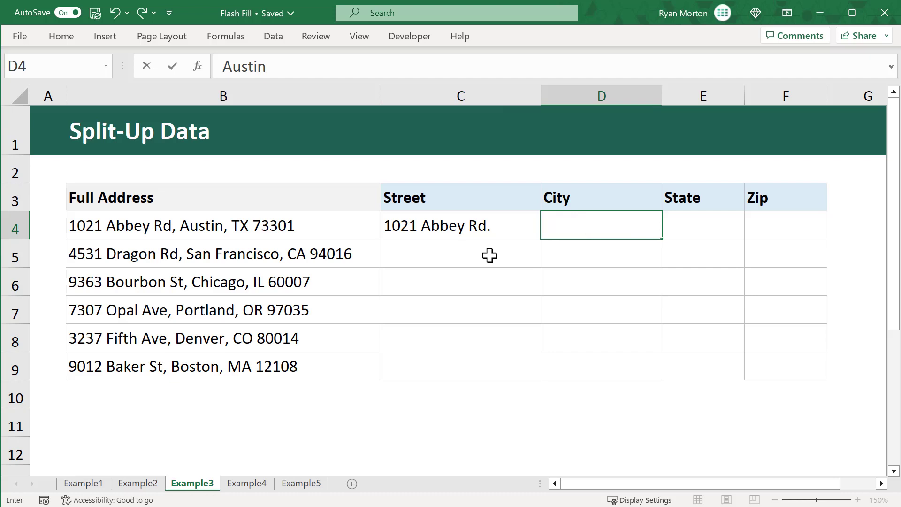
key("Tab")
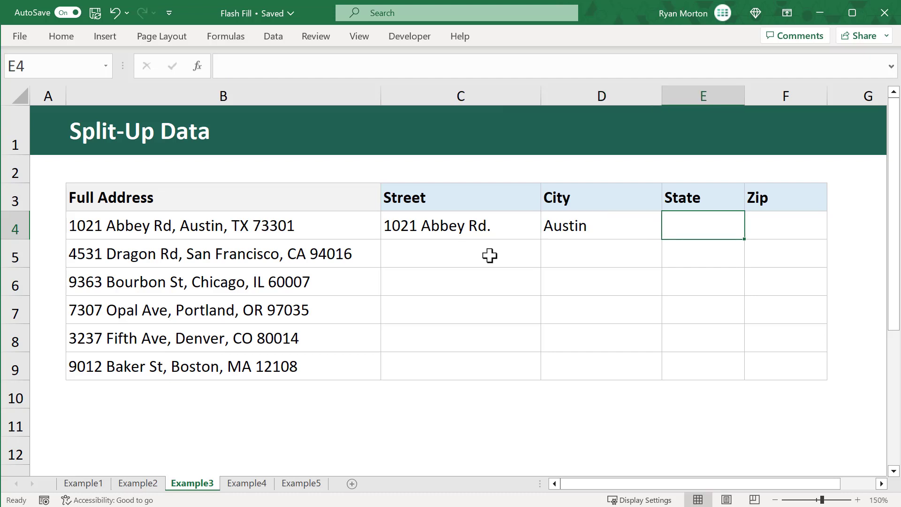
type("TX")
key("Tab")
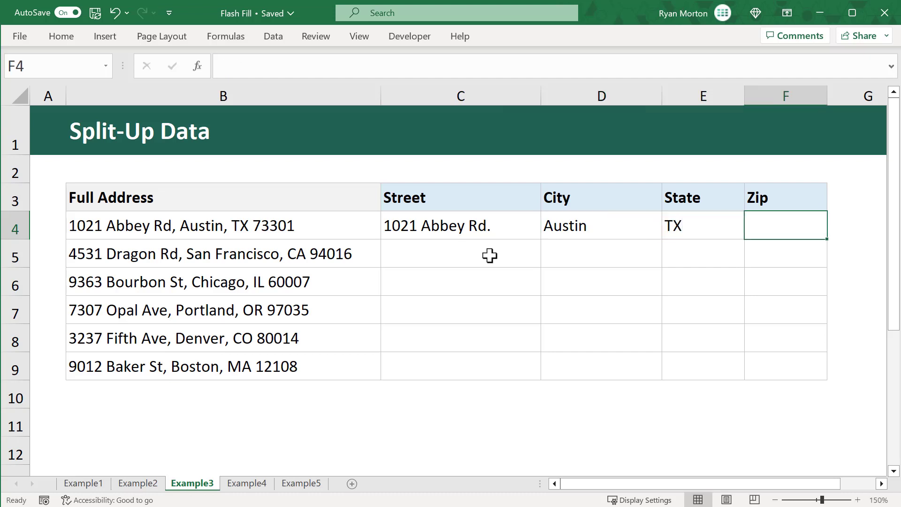
type("73301")
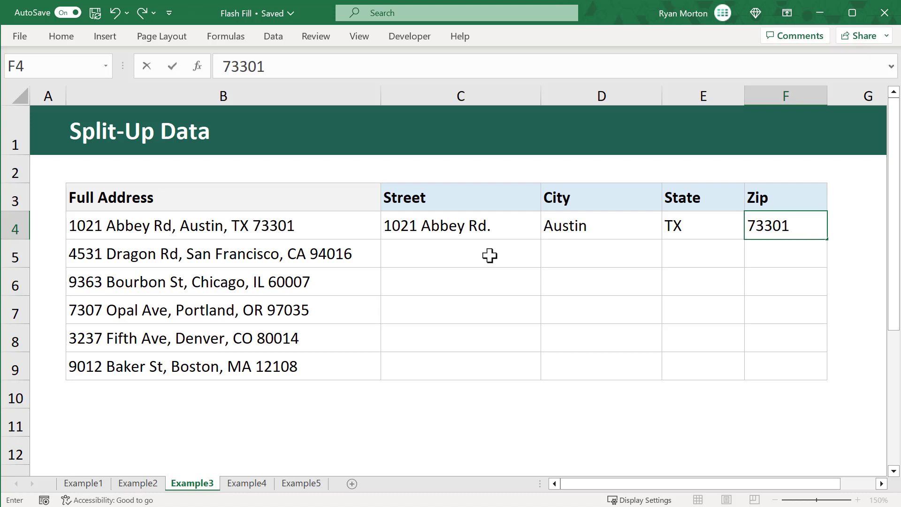
key("Return")
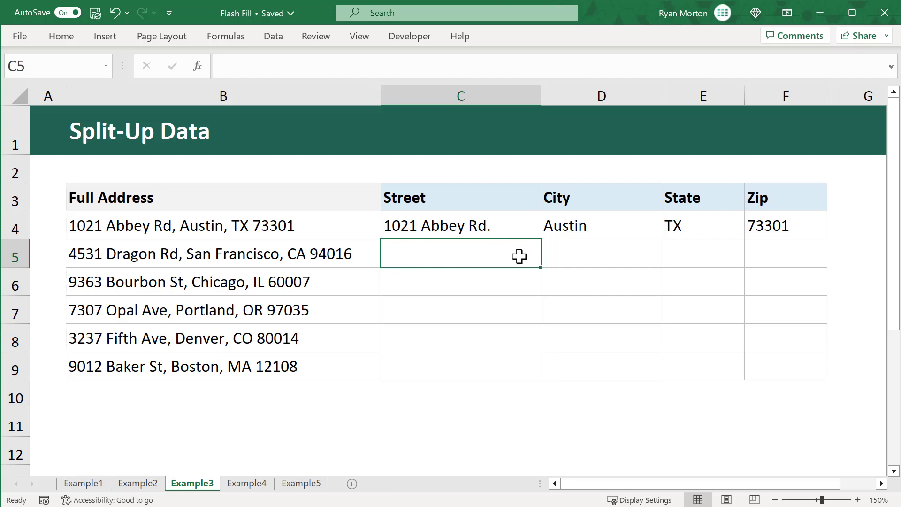
- Flash Fill the remaining Street, City, State and Zip values for all addresses
key("ctrl+e")
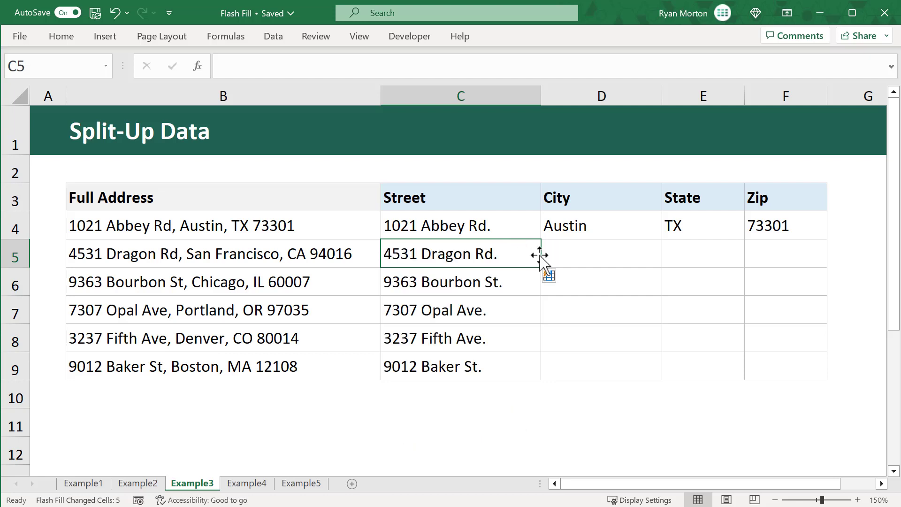
left_click(620, 255)
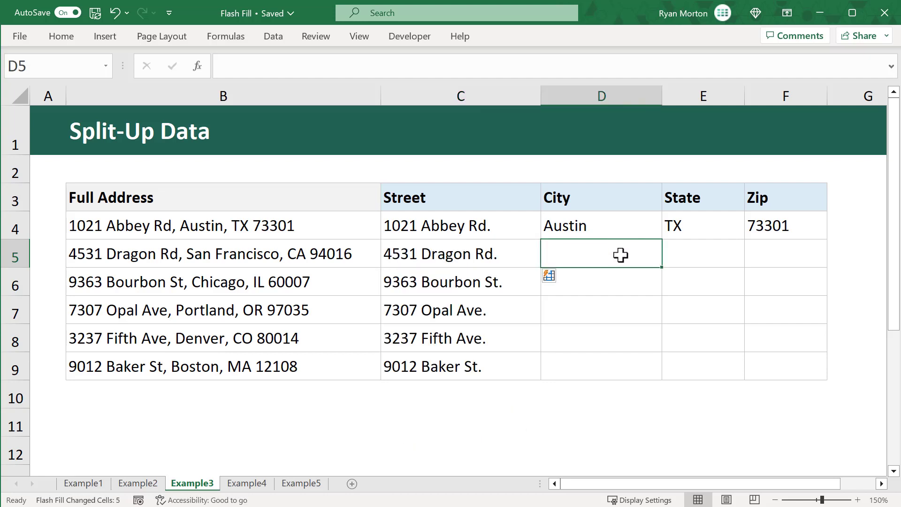
key("ctrl+e")
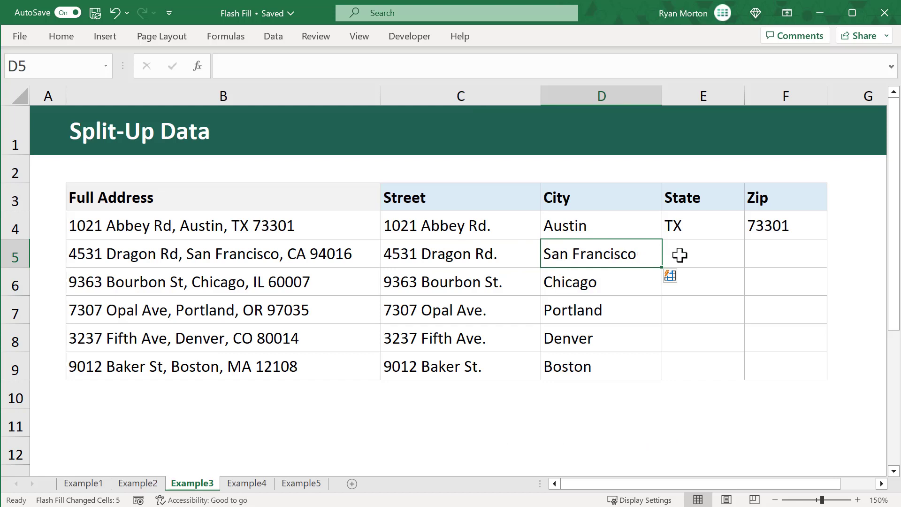
left_click(716, 255)
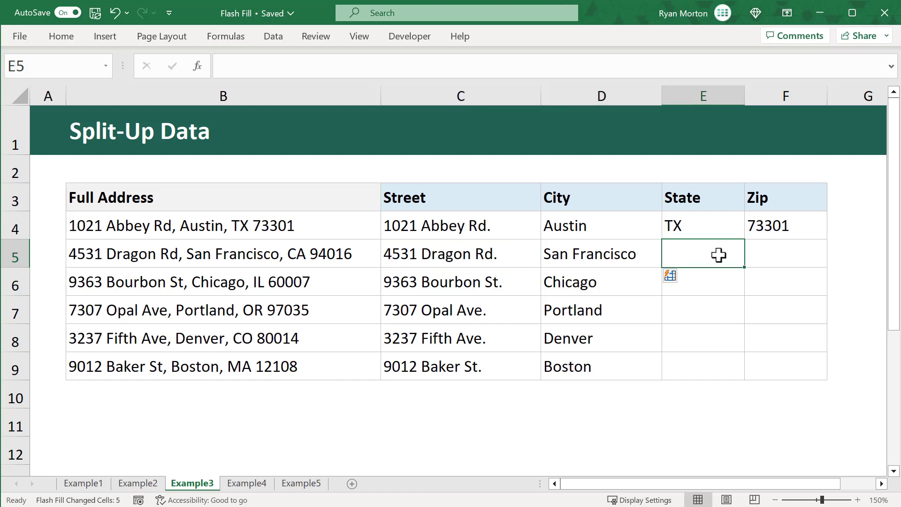
key("ctrl+e")
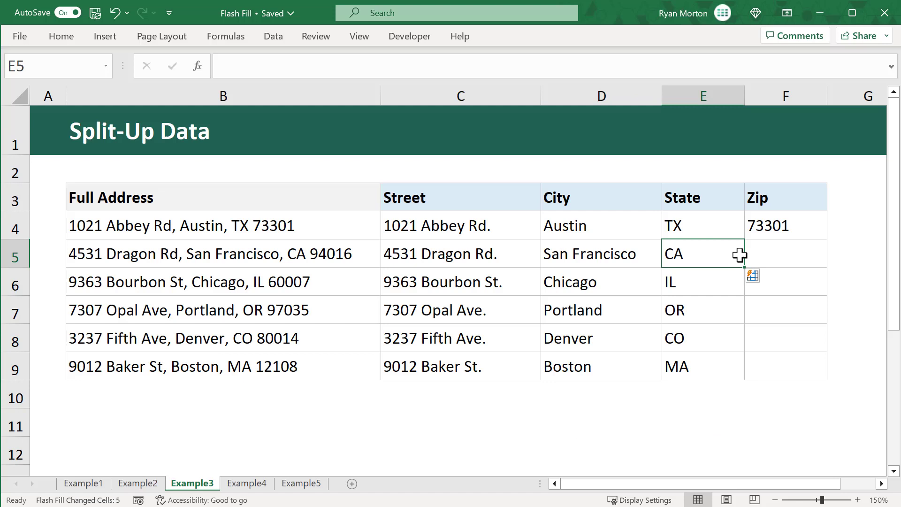
left_click(798, 253)
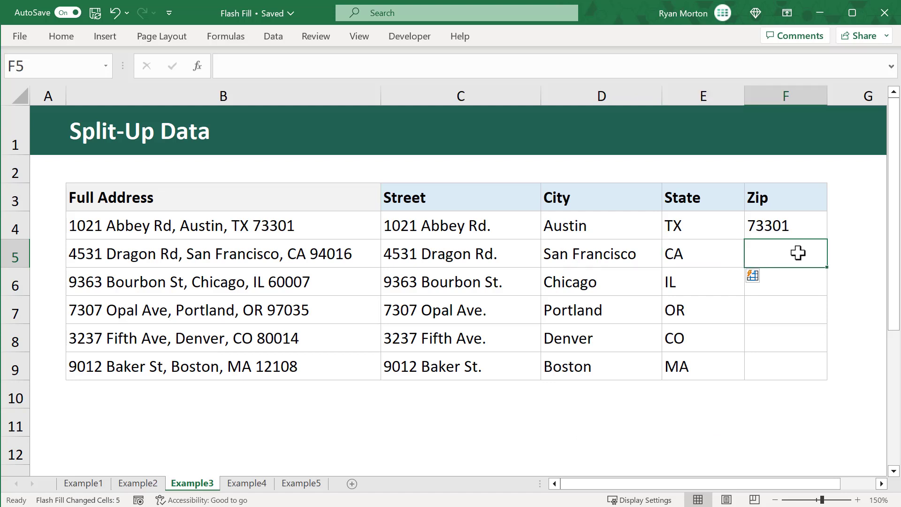
key("ctrl+e")
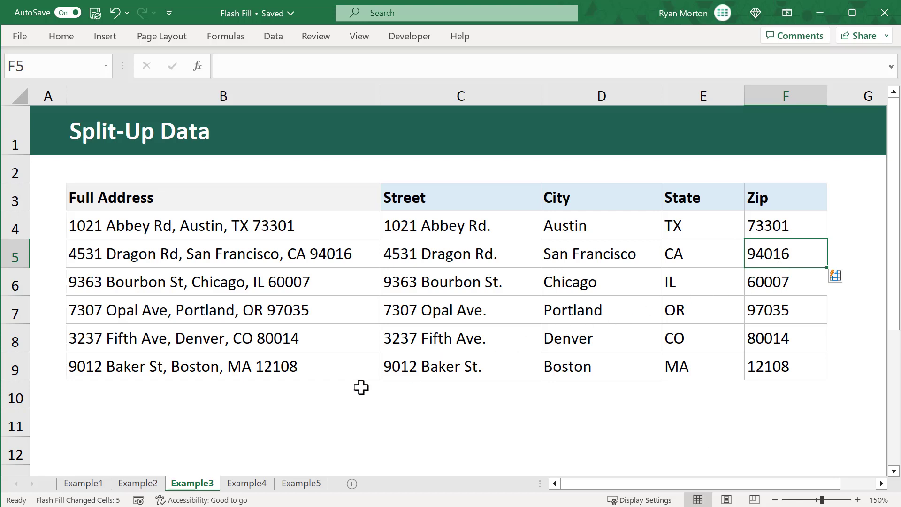
left_click(293, 406)
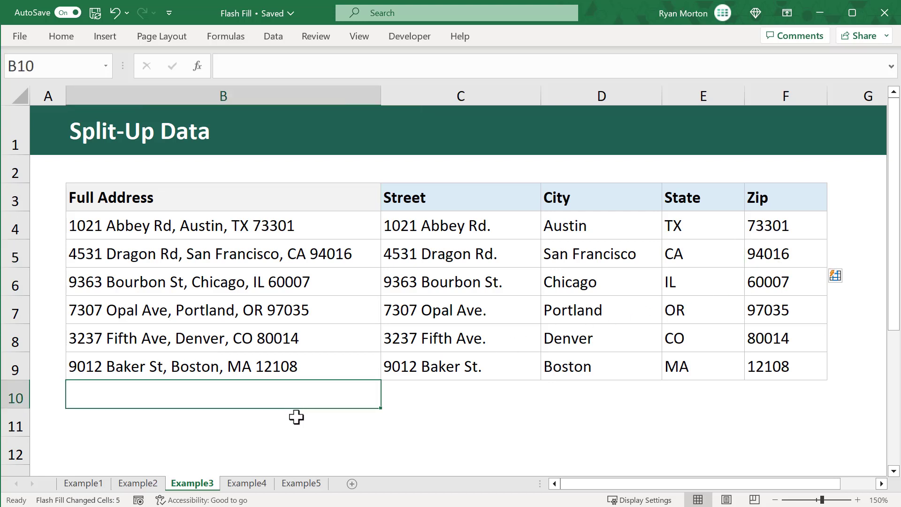
- Open the Example4 sheet with the notebook Replicate Patterns table
left_click(297, 425)
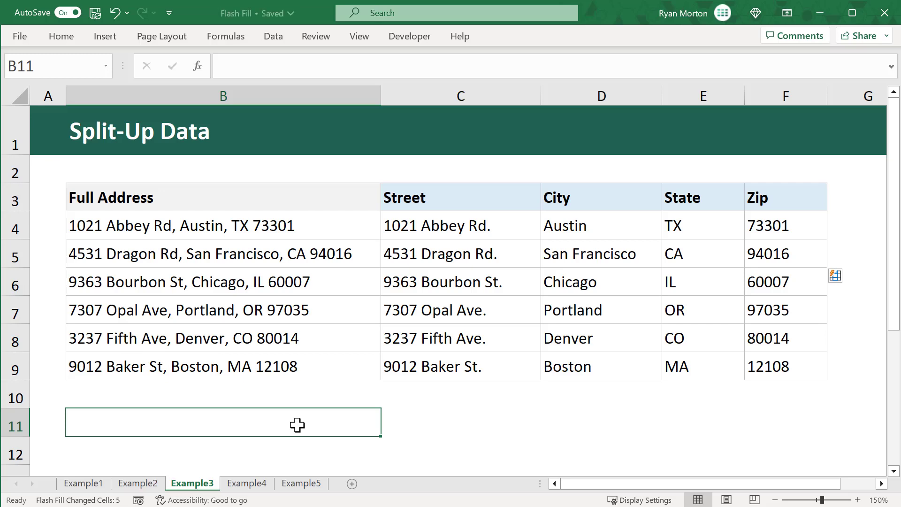
left_click(269, 482)
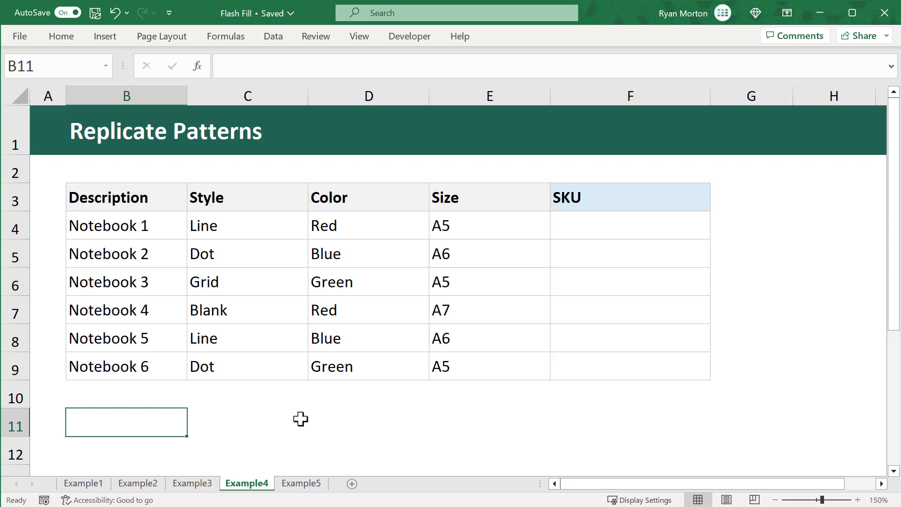
- Enter the sample SKU Lin-Re-A5 for Notebook 1 in cell F4
left_click(632, 197)
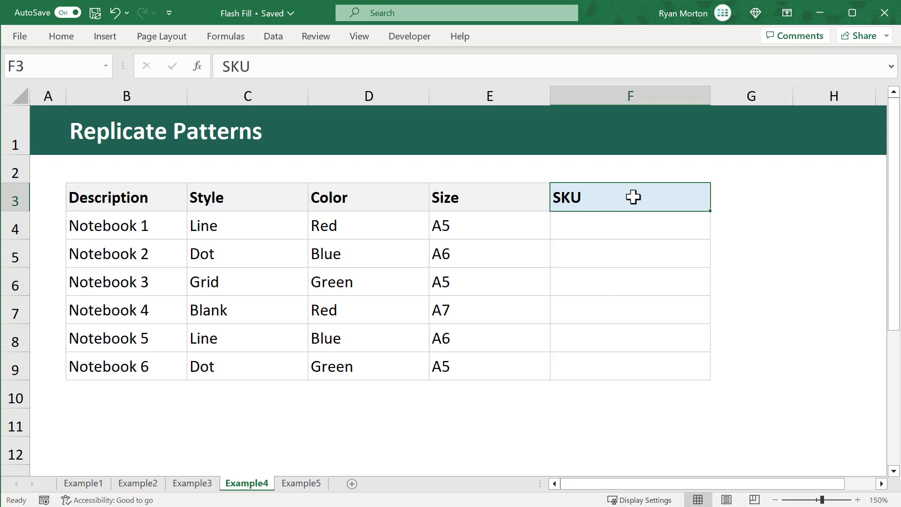
left_click(625, 227)
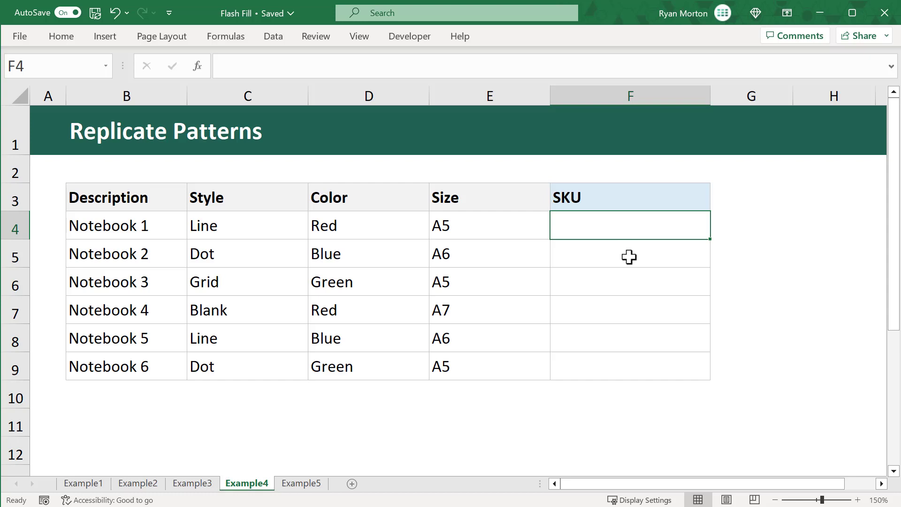
type("Li")
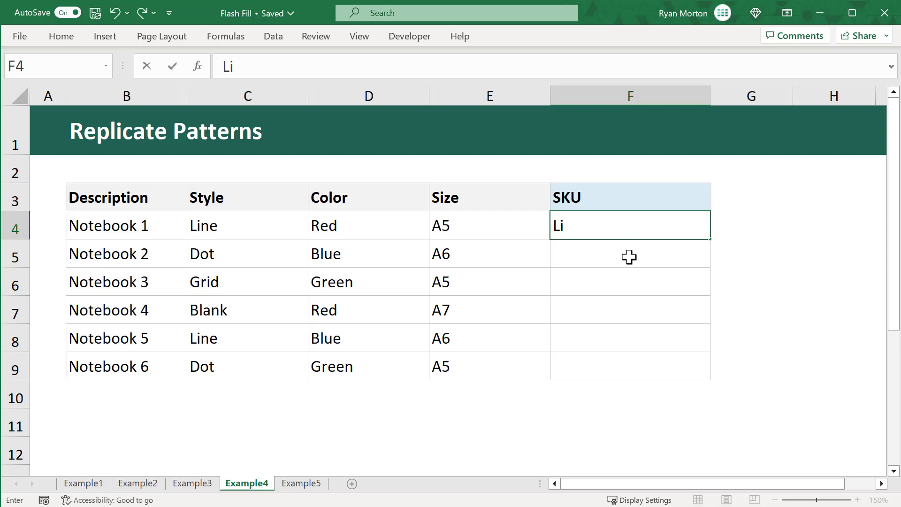
type("n-Re")
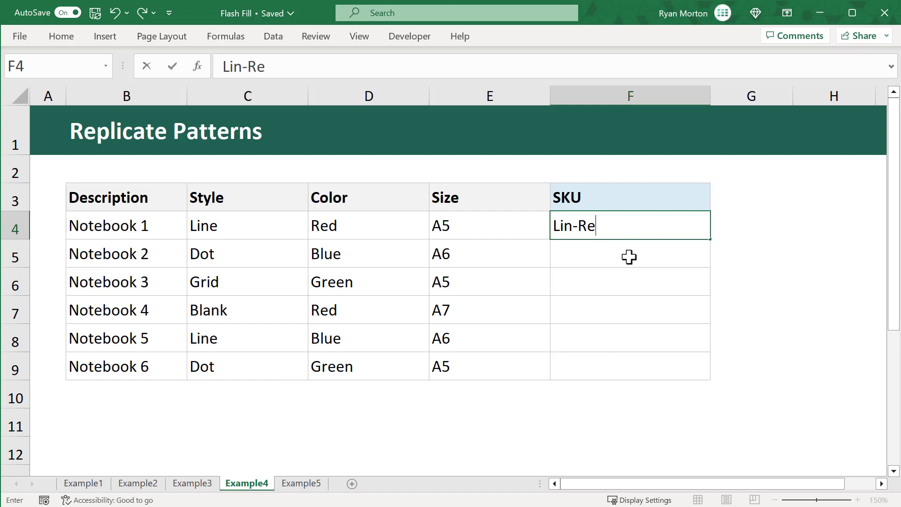
type("-A5")
key("ctrl+Return")
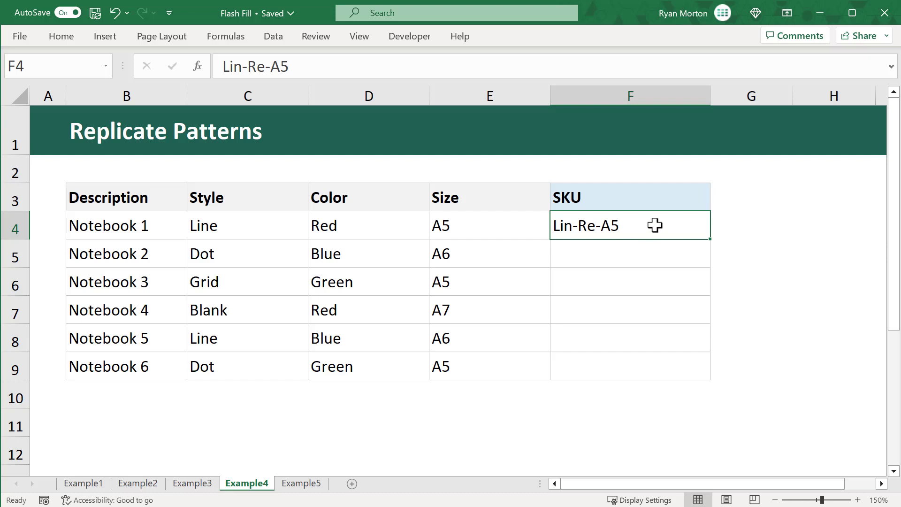
- Flash Fill SKUs for the other five notebooks, then go to the Example5 sheet
left_click(639, 256)
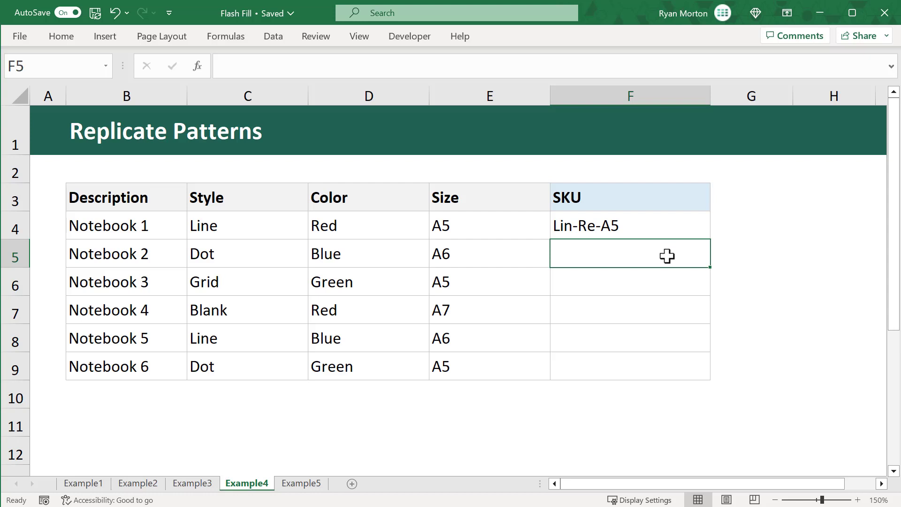
key("ctrl+e")
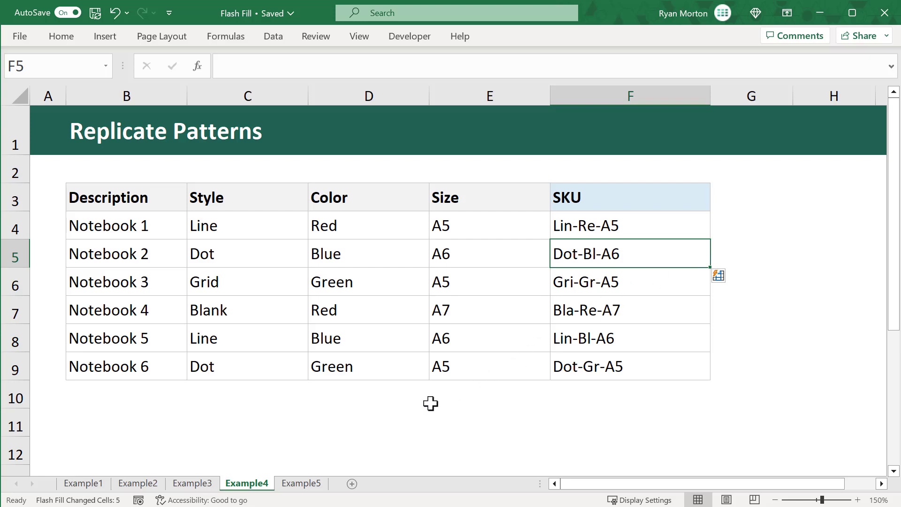
left_click(318, 485)
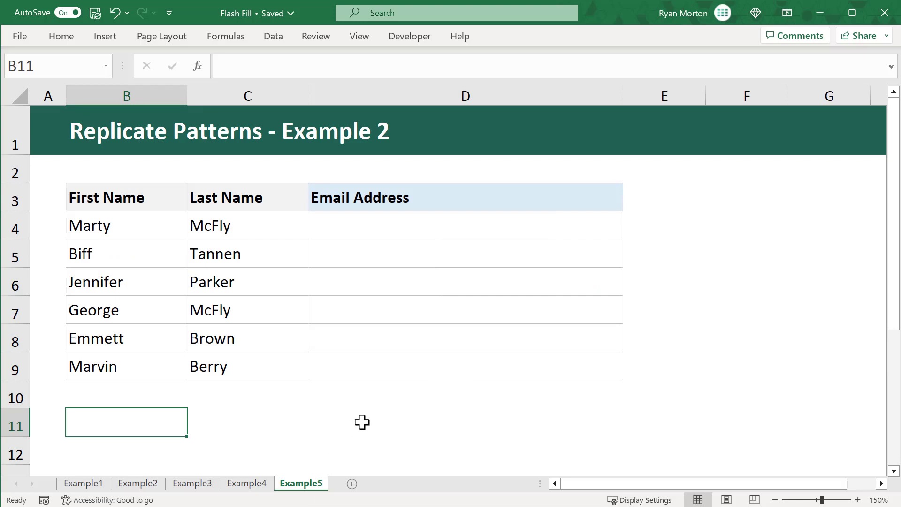
left_click(451, 199)
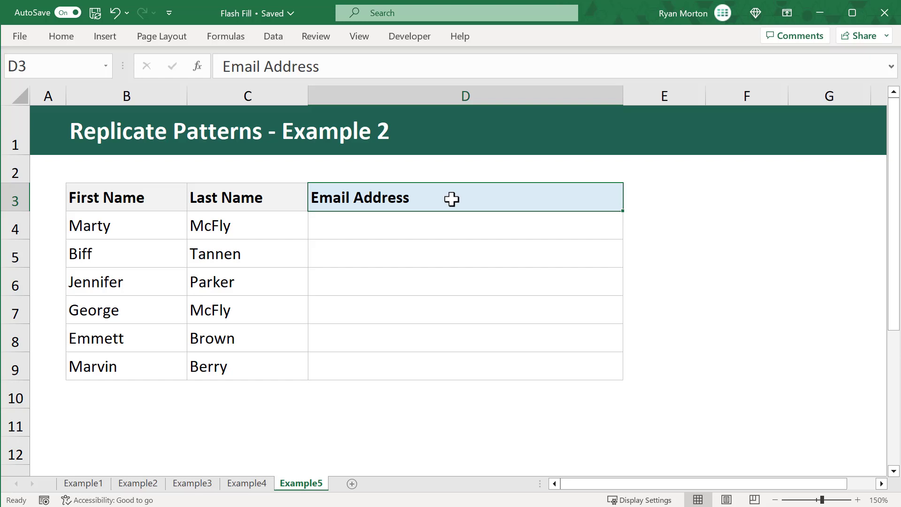
left_click(437, 226)
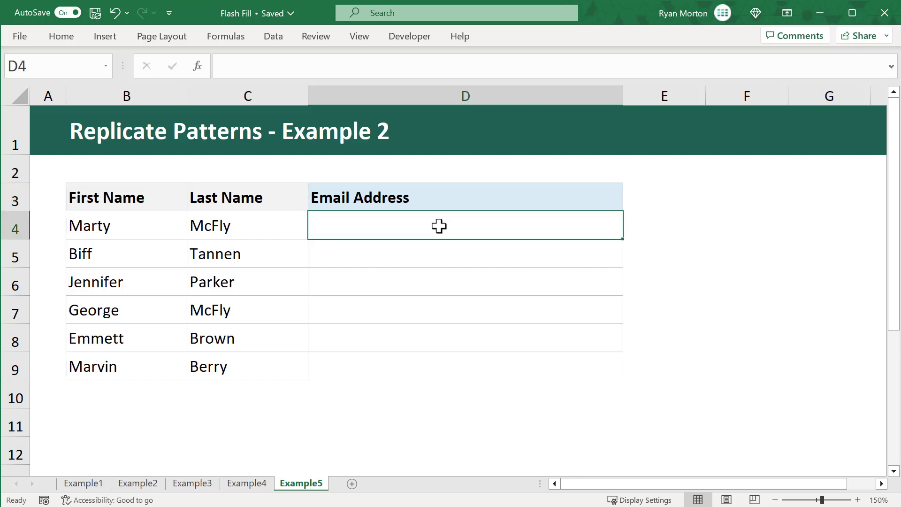
type("Marty")
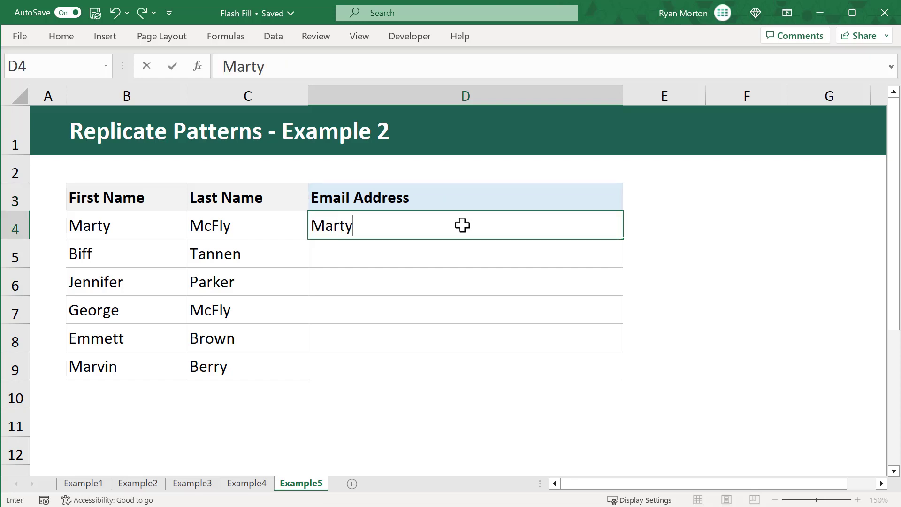
type(".McFl")
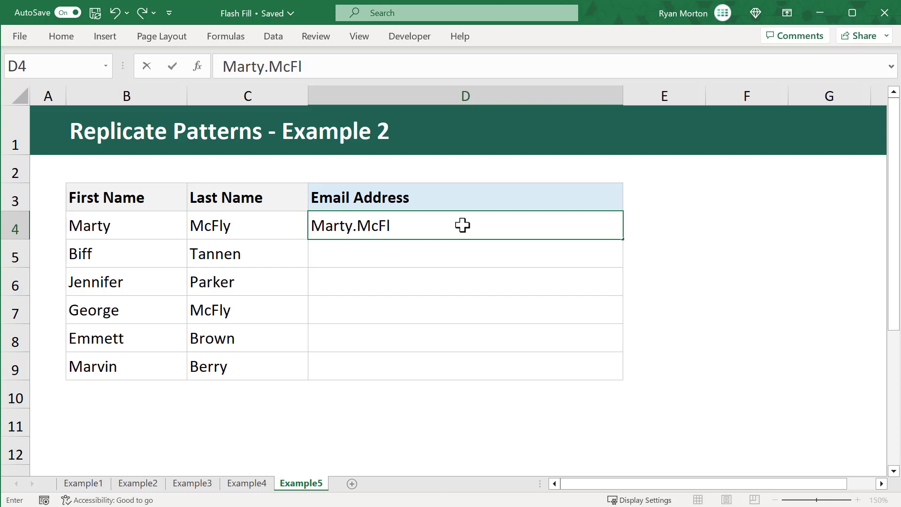
type("y@company.com")
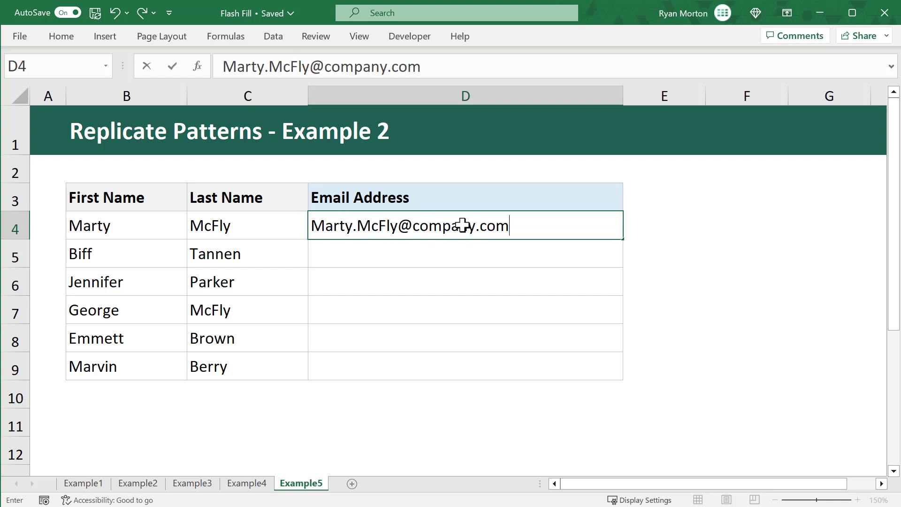
key("ctrl+Return")
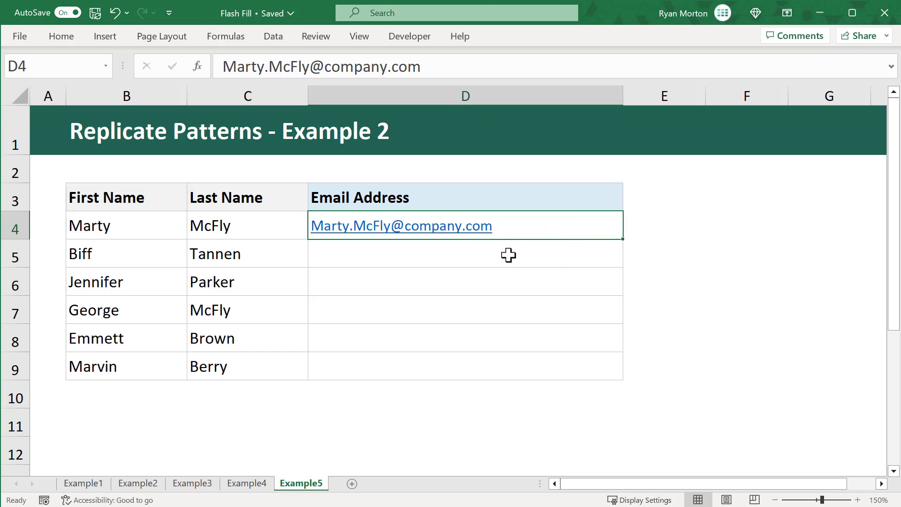
left_click(487, 255)
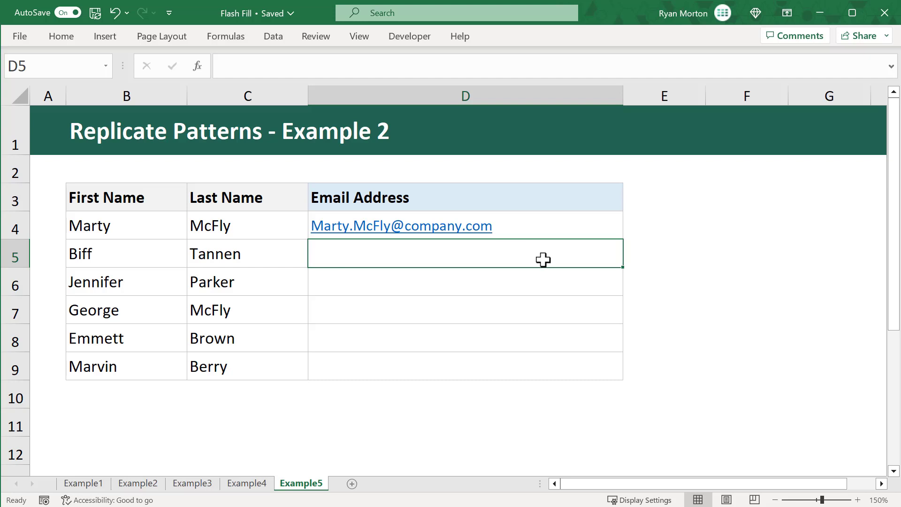
key("ctrl+e")
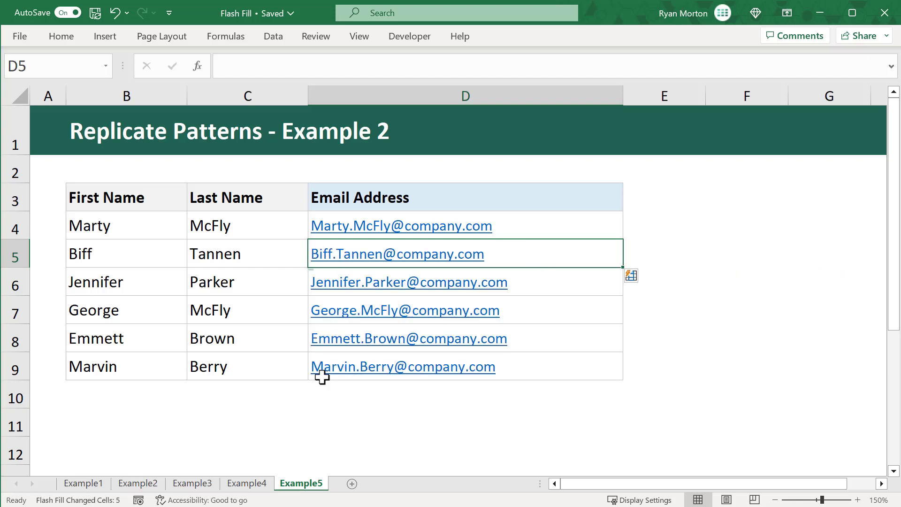
left_click(147, 424)
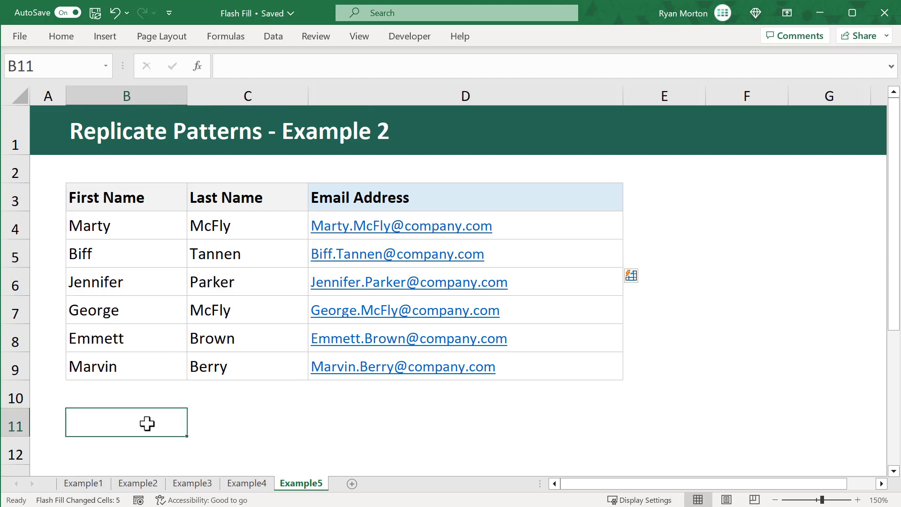